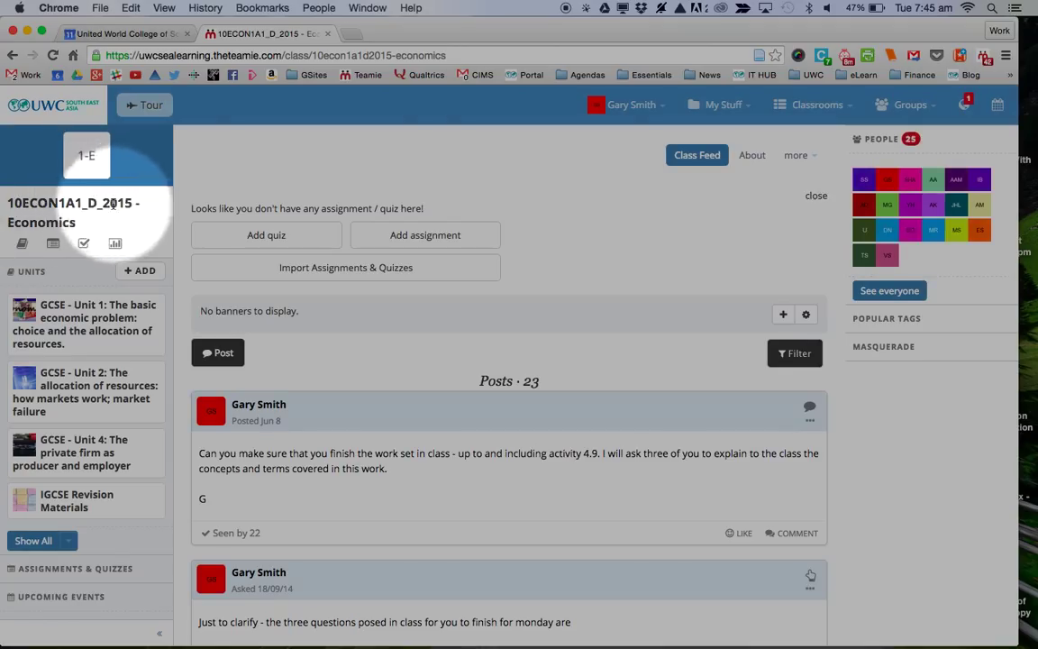
# Start importing units into the 9ECONA2B_D_2015 - Economics classroom and choose Economics Workspace (Dover) as the source classroom.
pyautogui.click(13, 55)
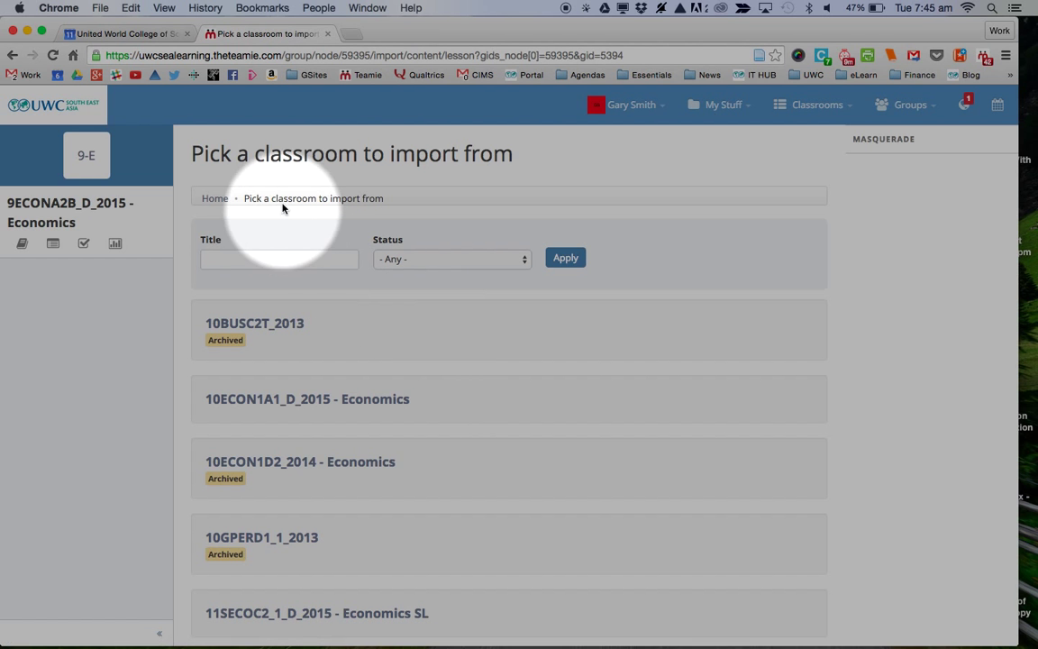
pyautogui.scroll(-8, 468, 325)
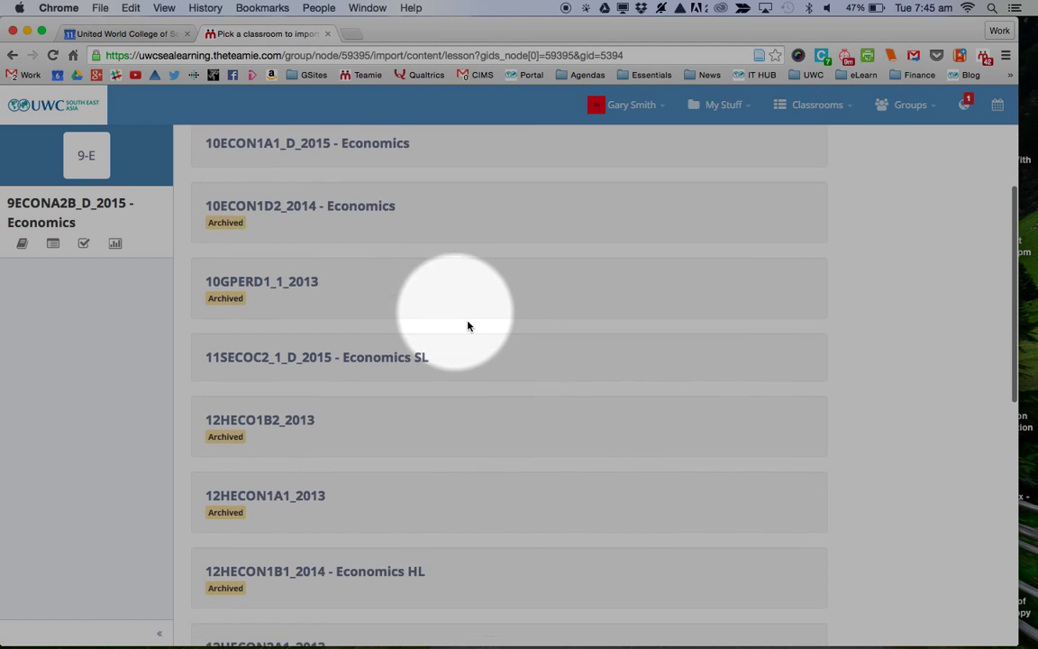
pyautogui.scroll(8, 467, 325)
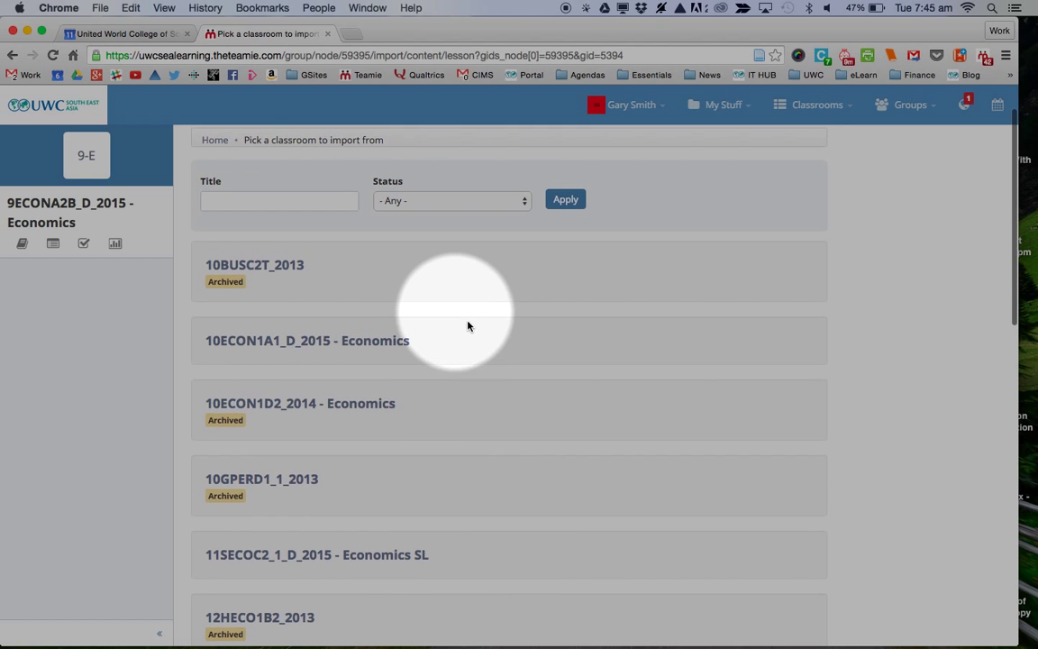
pyautogui.scroll(-5, 403, 377)
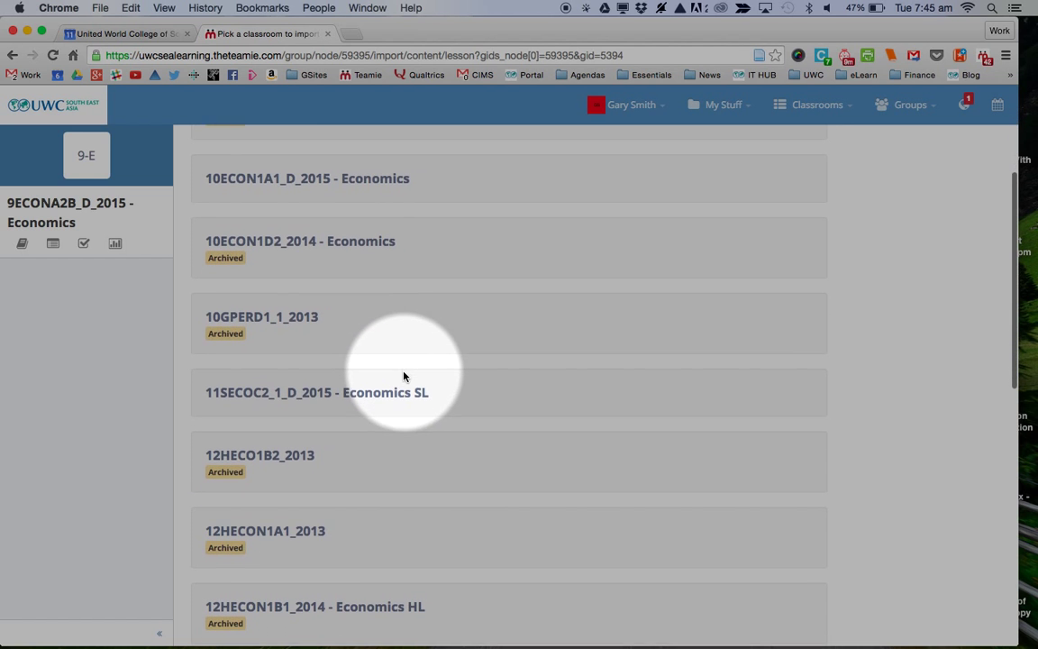
pyautogui.scroll(-3, 519, 381)
pyautogui.scroll(5, 518, 381)
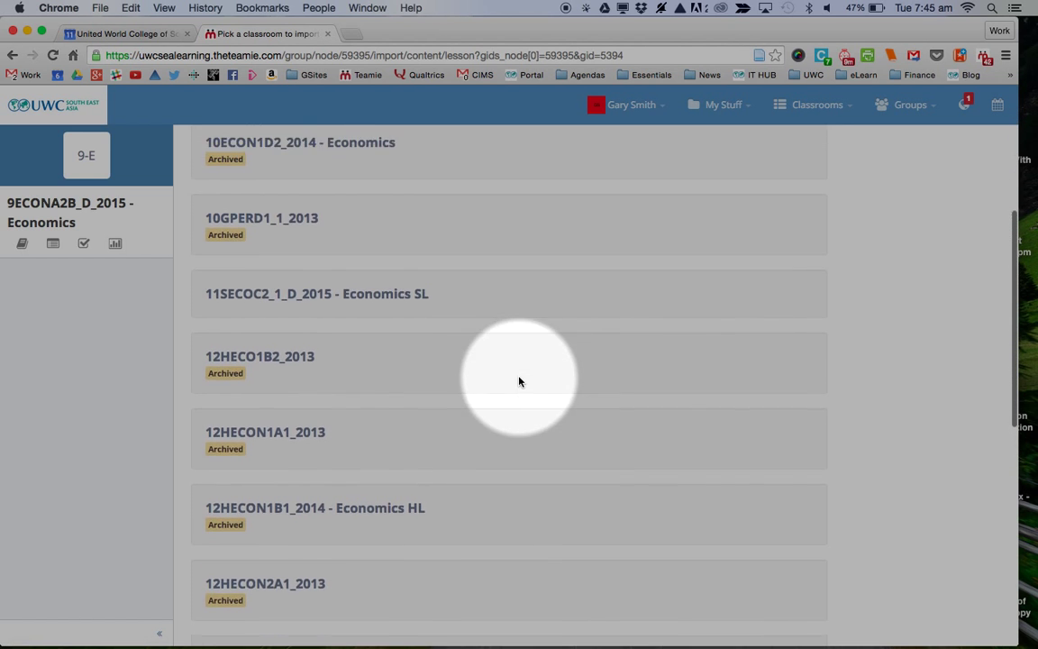
pyautogui.scroll(-10, 518, 381)
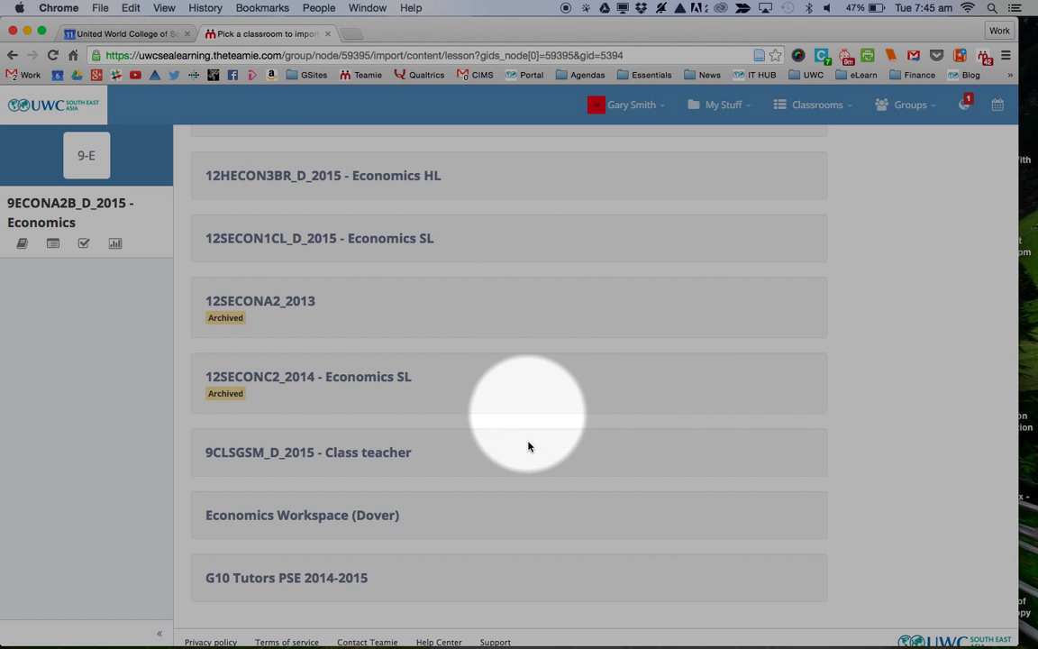
pyautogui.click(297, 515)
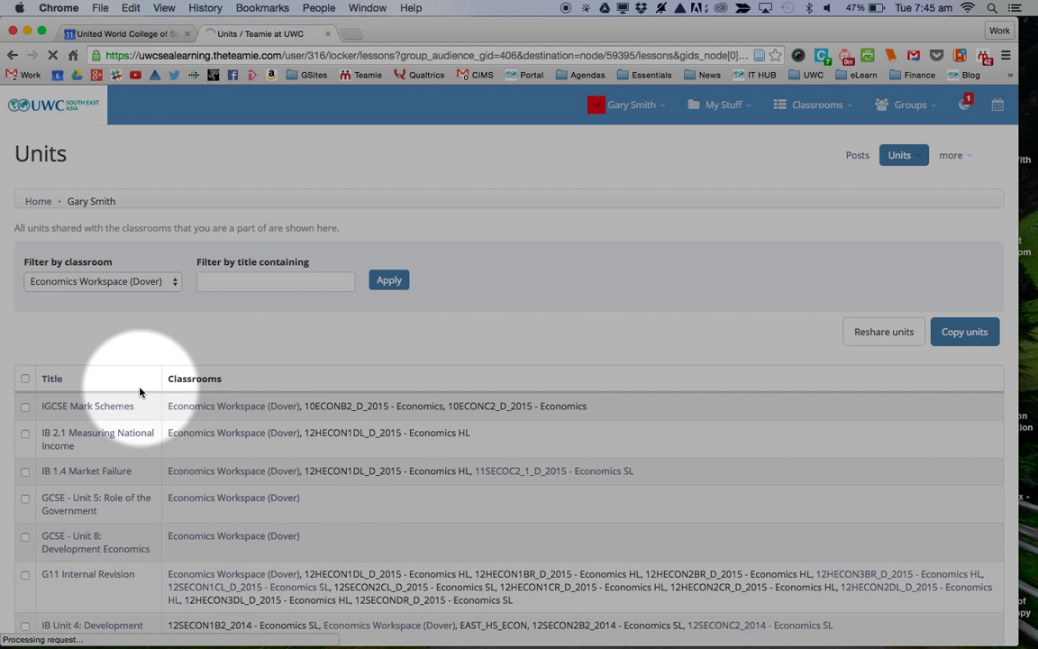
# Reshare GCSE Unit 3, Unit 5 and Unit 8 from Economics Workspace (Dover) with the 9ECONA2B_D_2015 - Economics classroom.
pyautogui.scroll(-1, 141, 392)
pyautogui.scroll(-4, 140, 393)
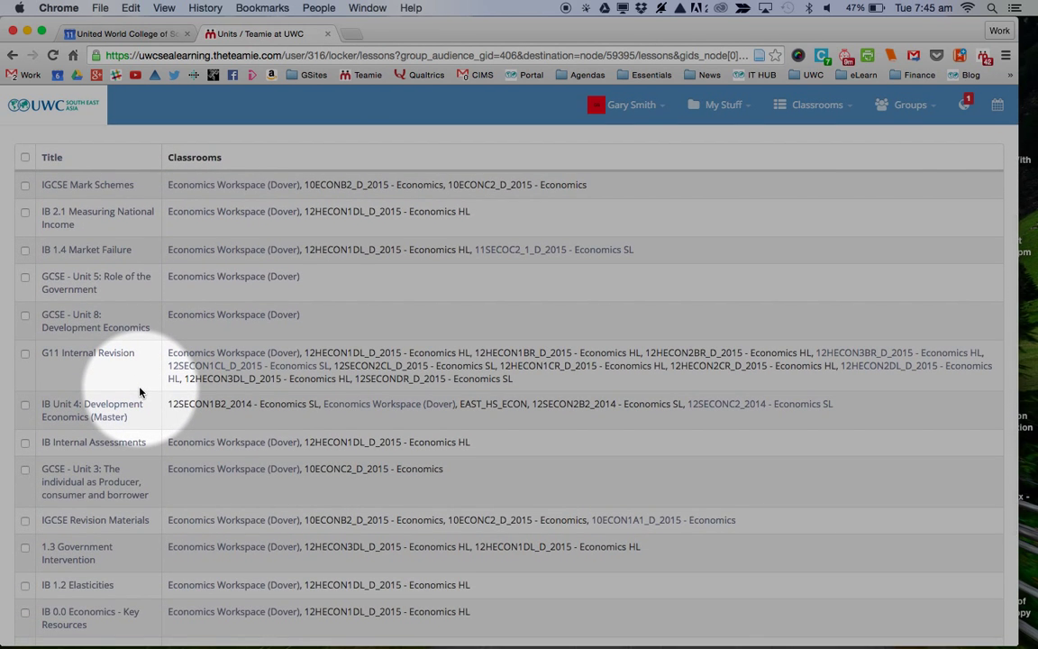
pyautogui.scroll(3, 139, 392)
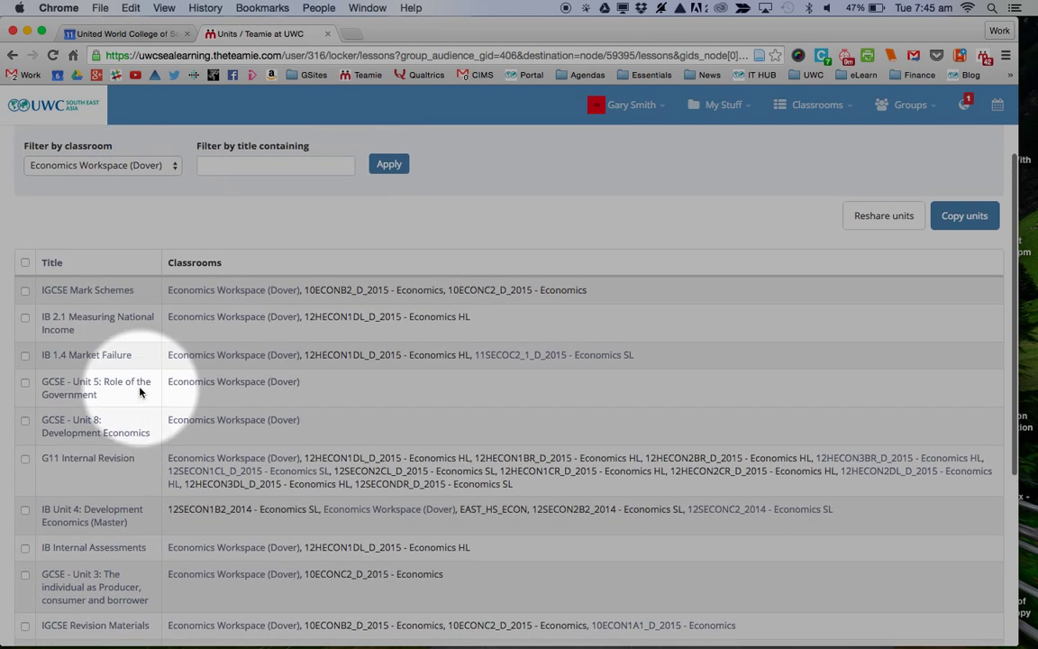
pyautogui.scroll(-1, 139, 392)
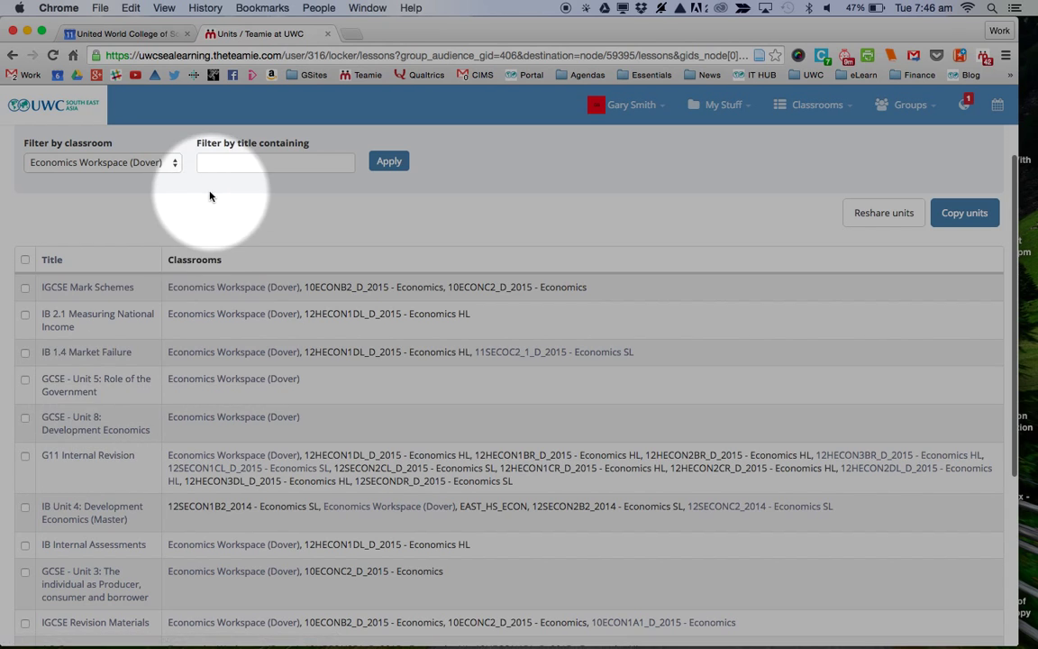
pyautogui.click(26, 419)
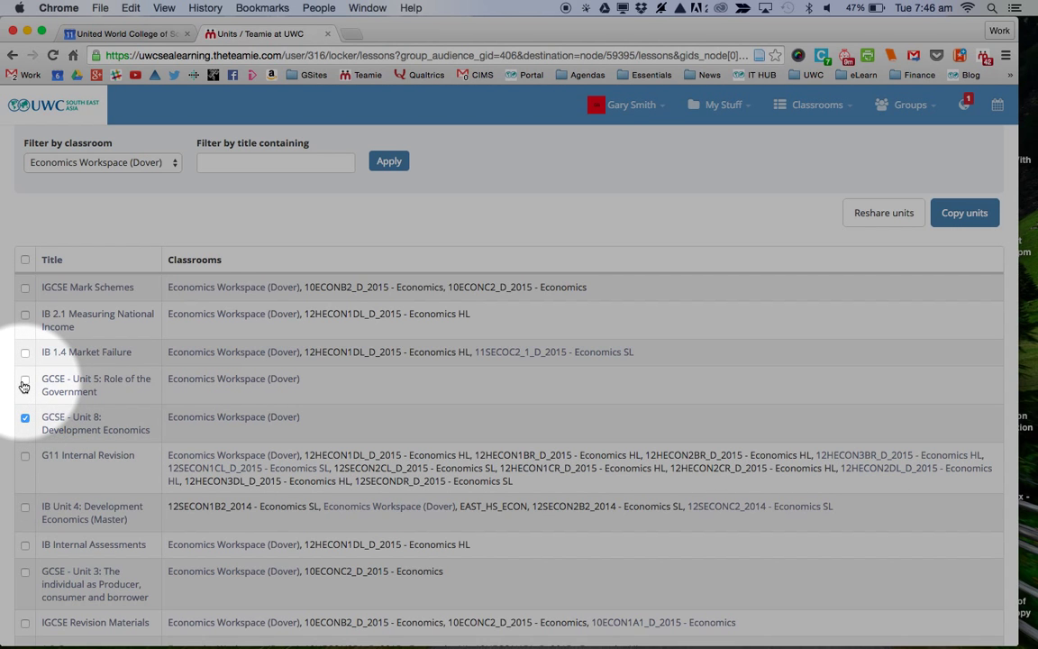
pyautogui.scroll(-1, 117, 360)
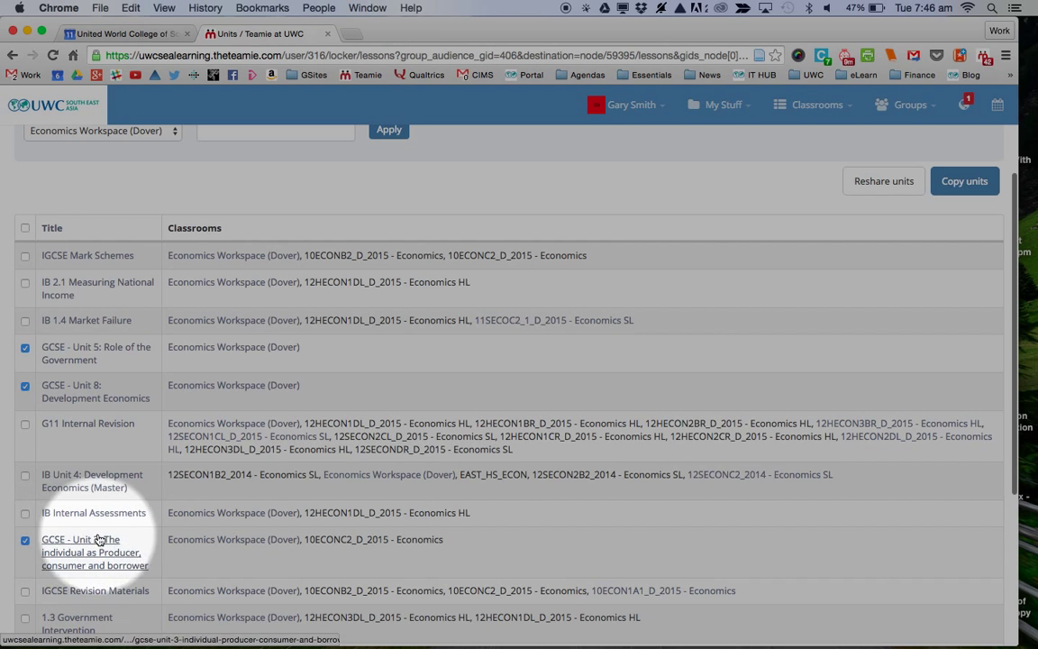
pyautogui.scroll(3, 234, 433)
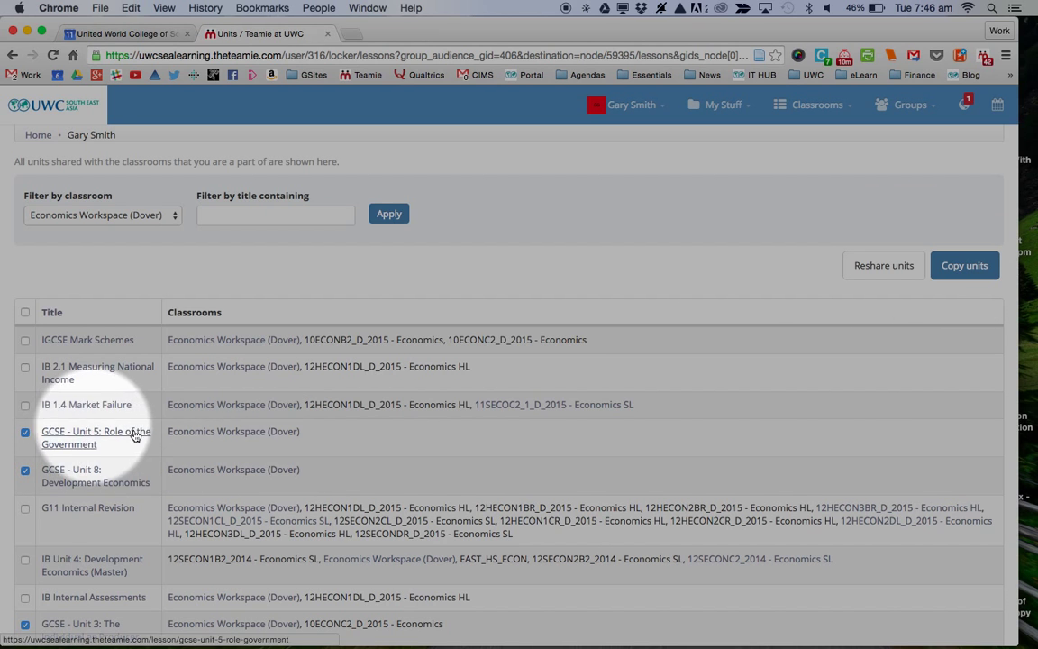
pyautogui.click(884, 267)
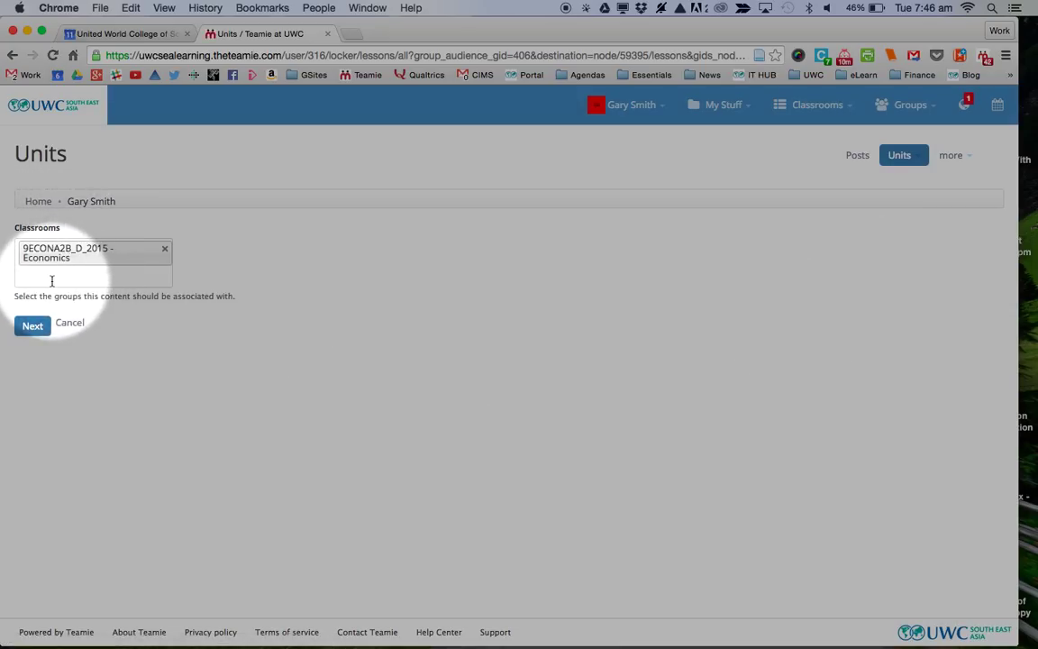
pyautogui.click(33, 327)
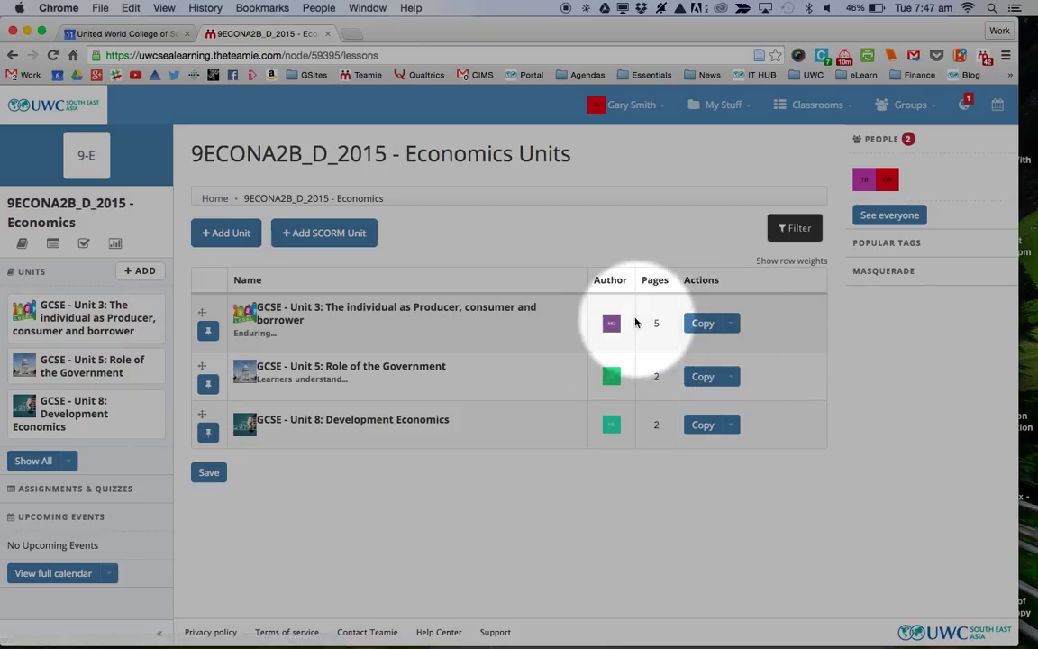
# Open GCSE - Unit 3 in the classroom, return to the class feed and view the unit options, including Import units.
pyautogui.click(357, 311)
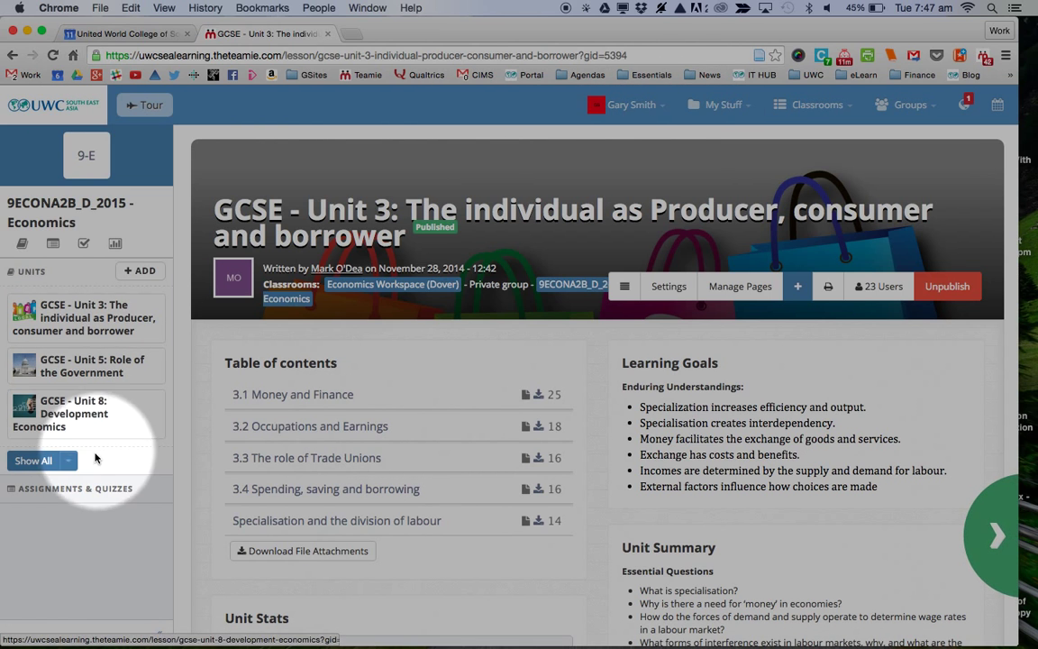
pyautogui.click(68, 462)
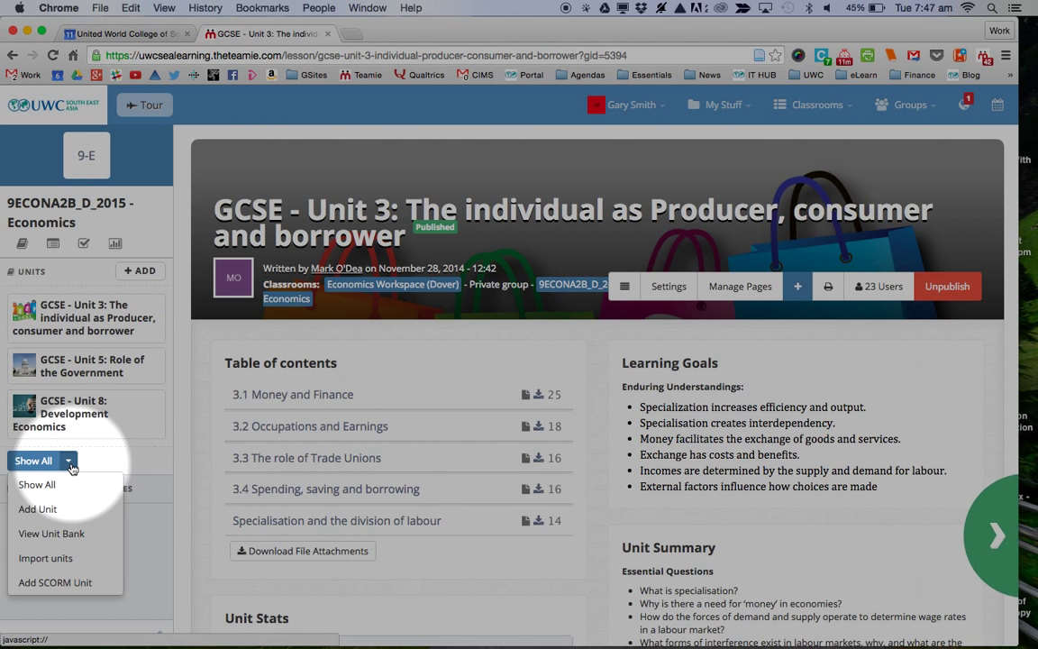
pyautogui.click(70, 461)
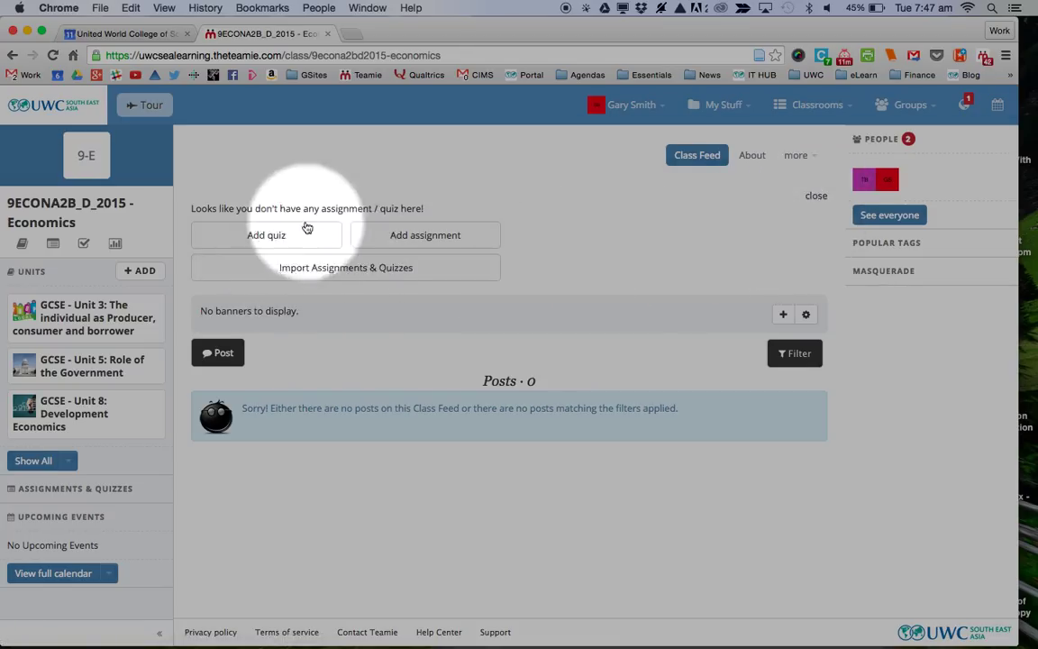
pyautogui.click(69, 460)
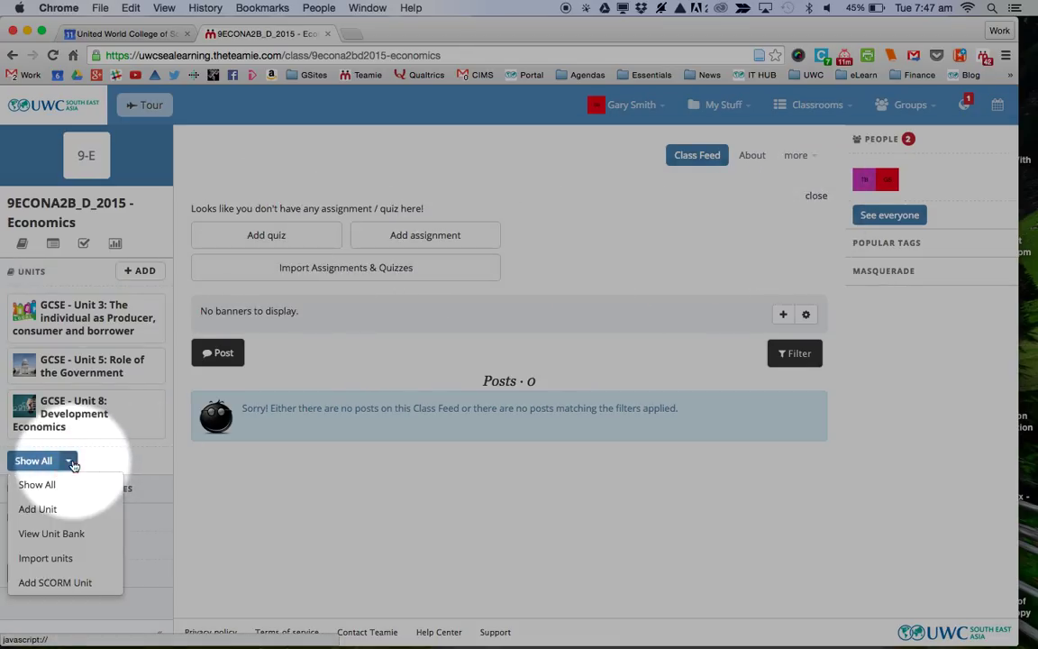
pyautogui.click(69, 460)
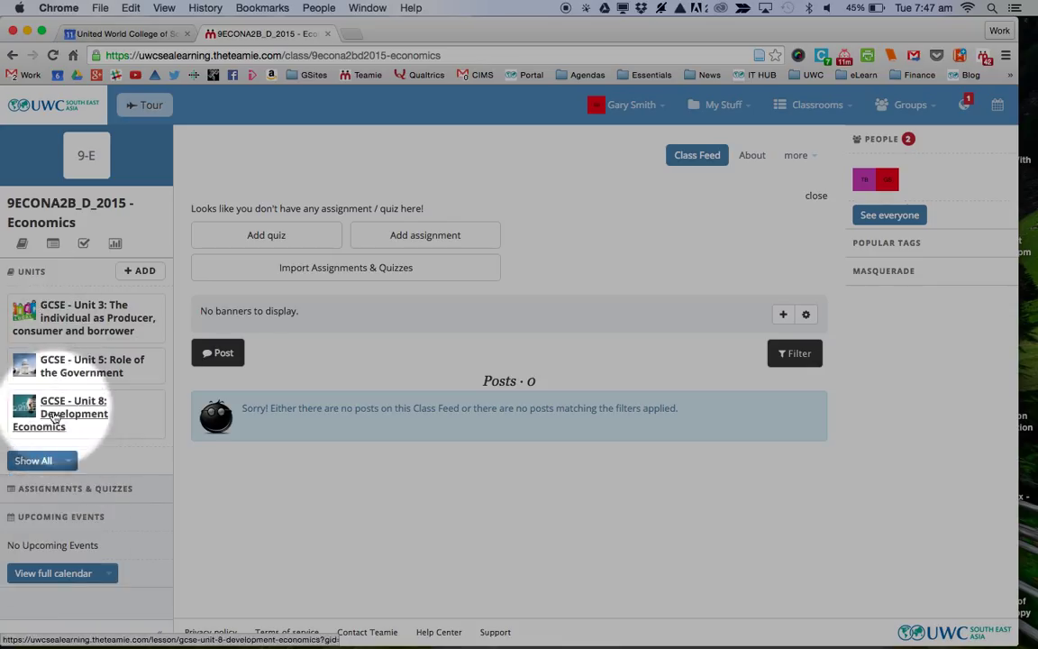
pyautogui.click(68, 460)
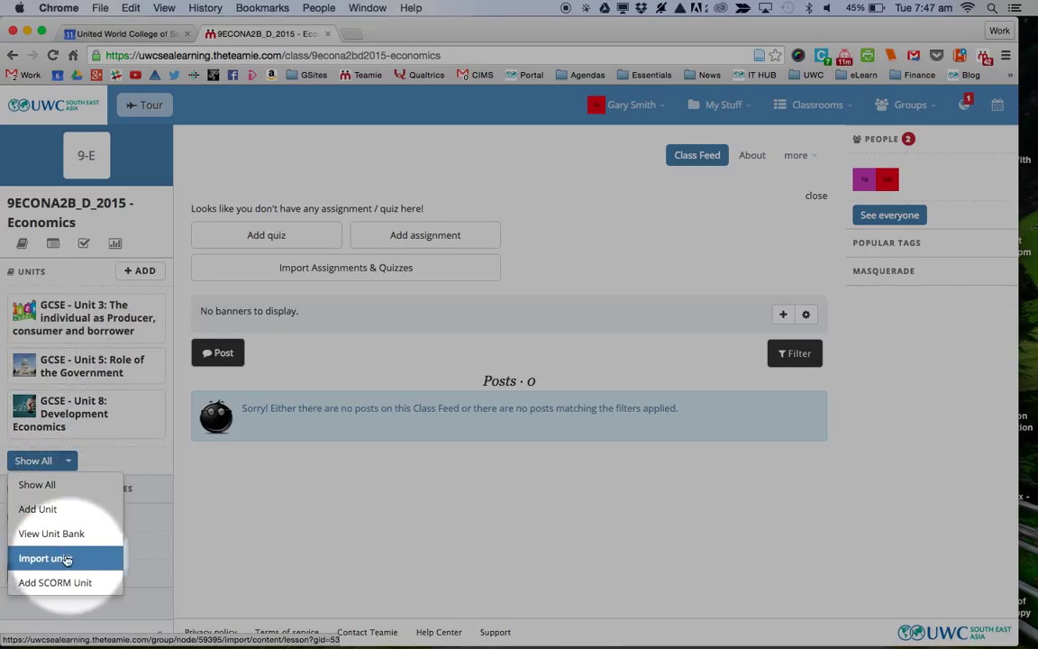
pyautogui.click(69, 467)
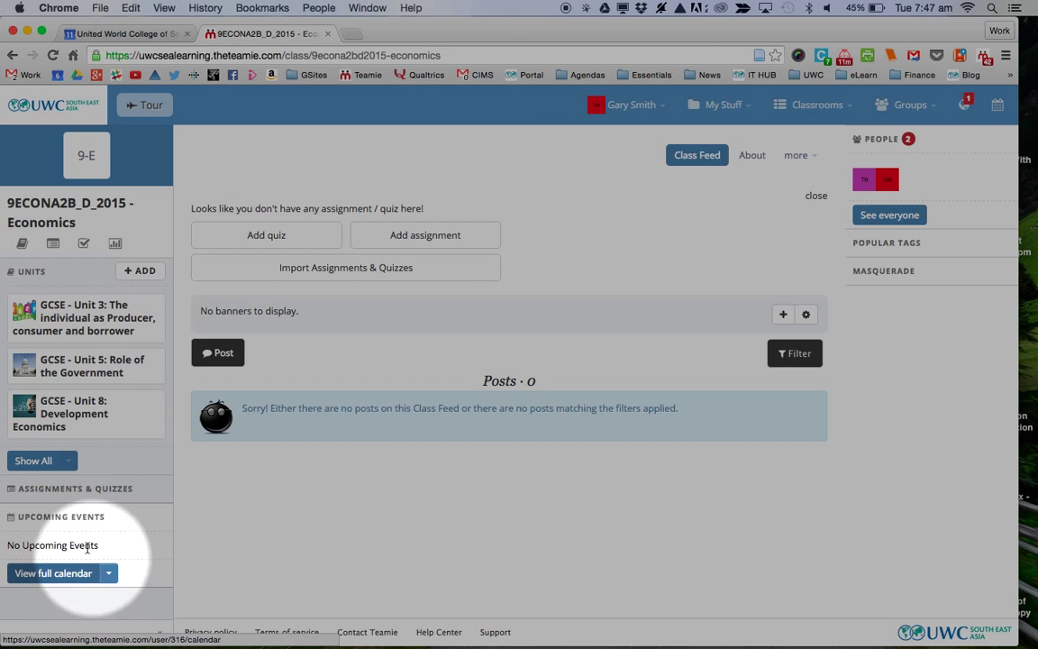
# Expand the classroom's assignments and quizzes section and view its options for adding and importing them.
pyautogui.click(94, 494)
pyautogui.click(65, 564)
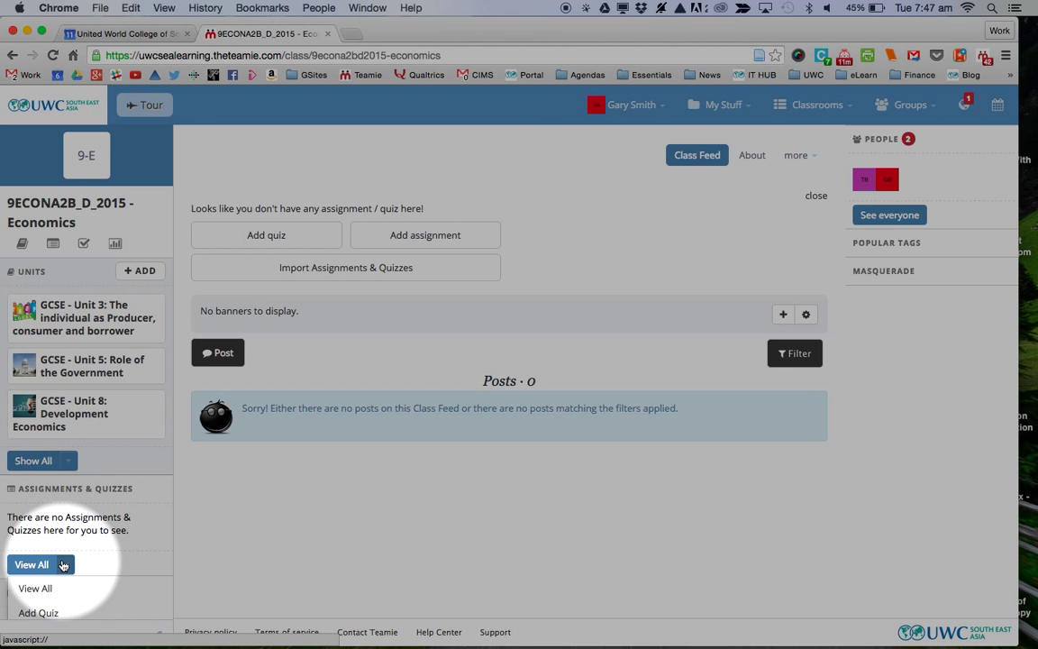
pyautogui.scroll(-2, 65, 591)
pyautogui.scroll(-2, 65, 577)
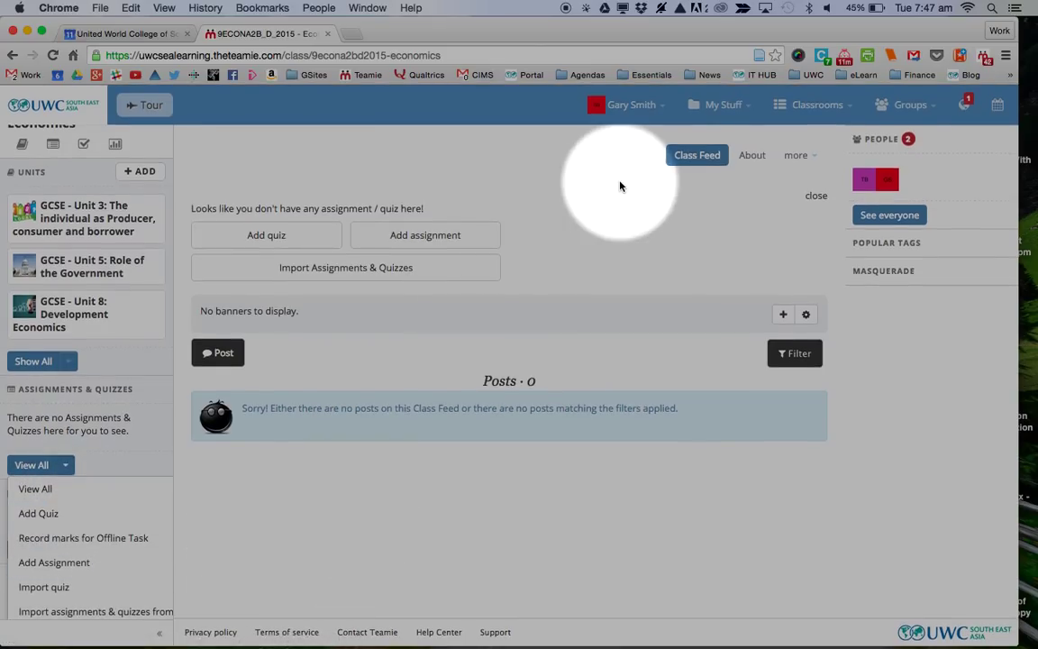
pyautogui.click(556, 161)
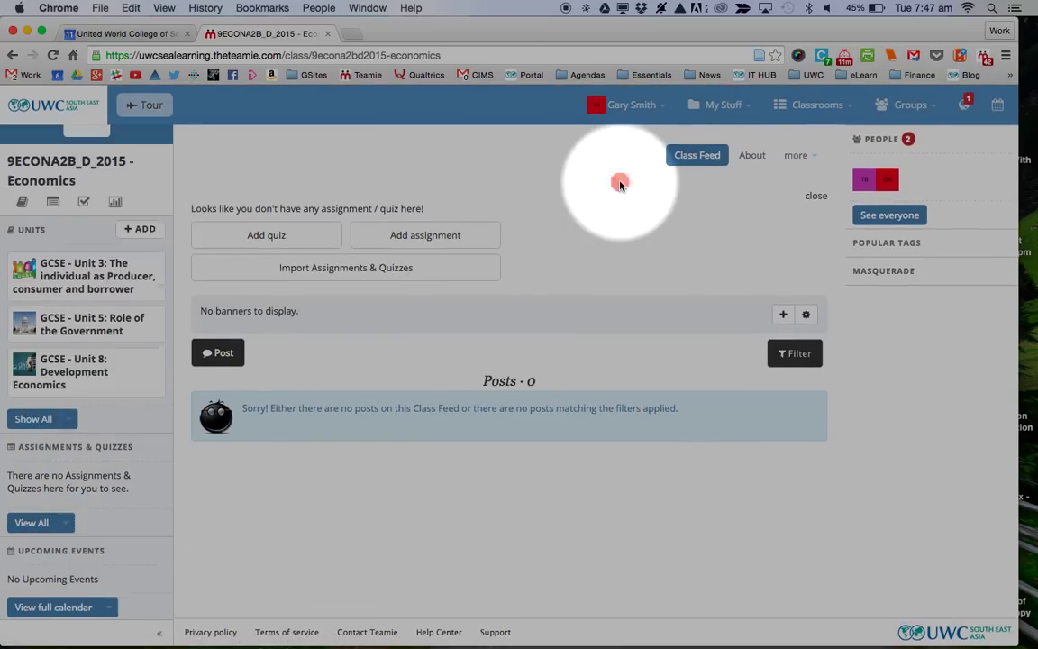
# Show the list of personal content areas under My Stuff.
pyautogui.click(737, 105)
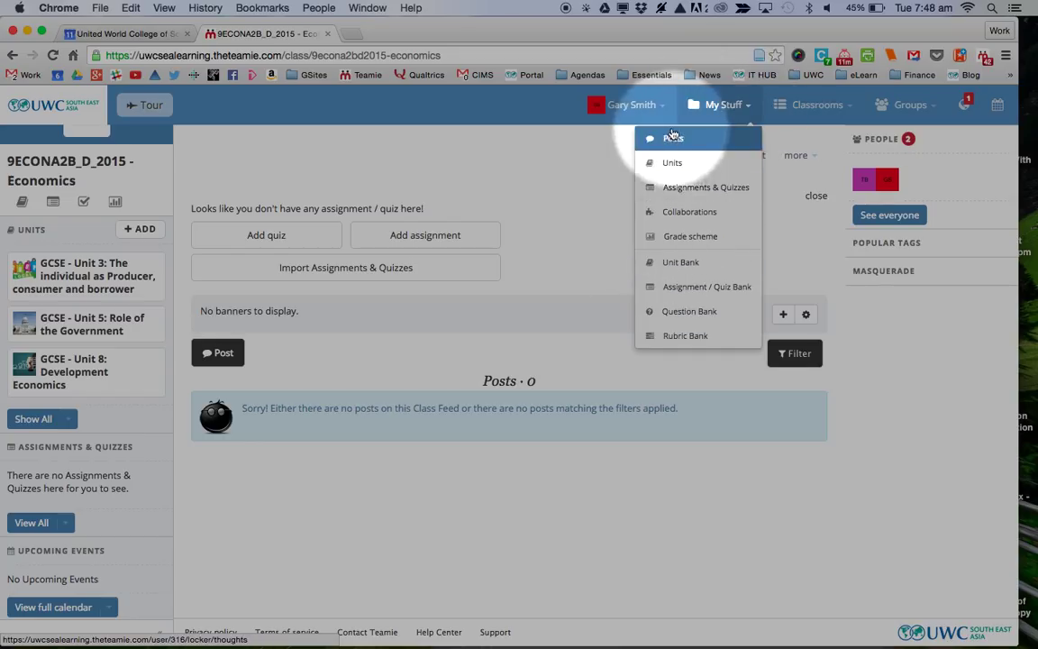